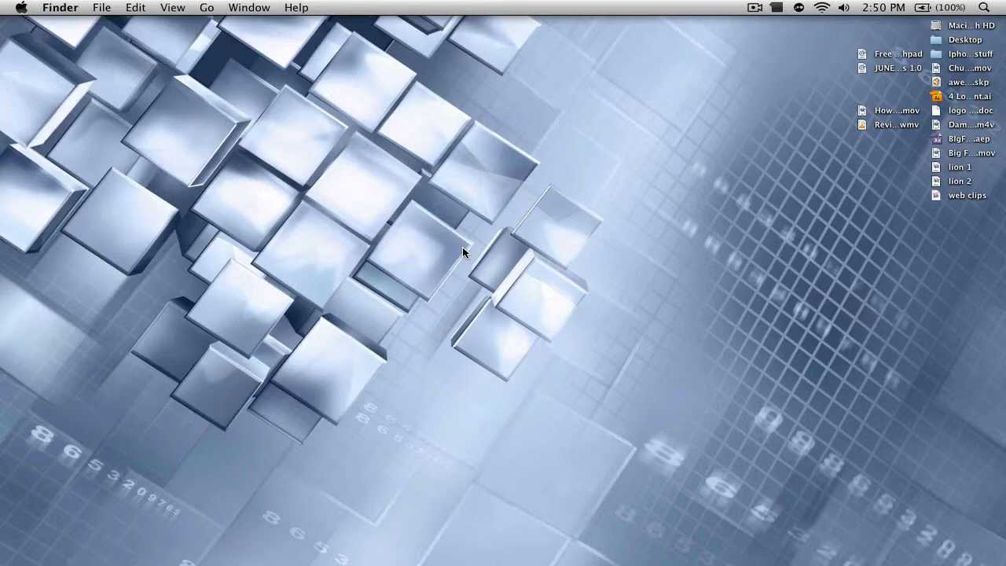
- Add a new Plus widget to the Dashboard and close the widget bar
key(F12)
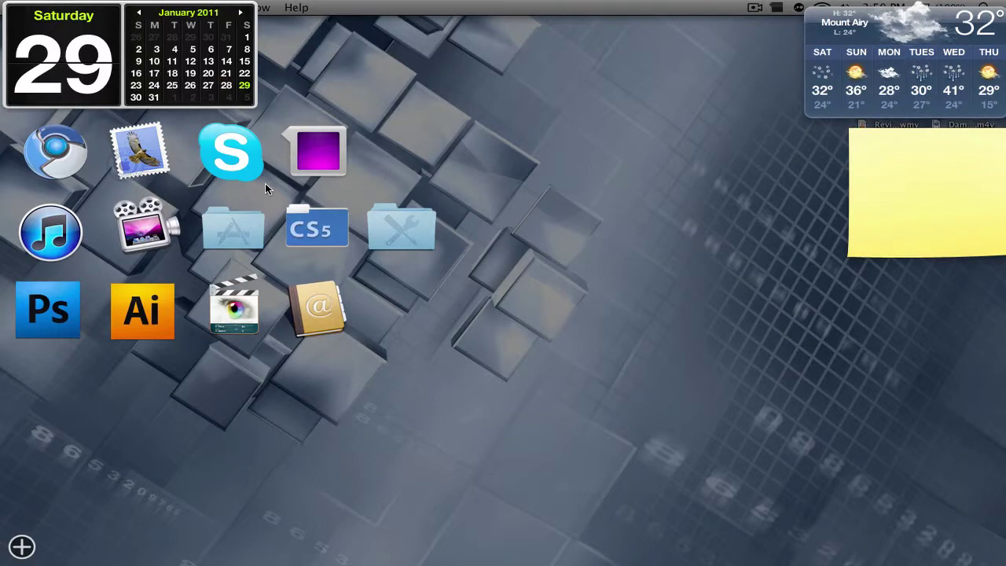
key(F12)
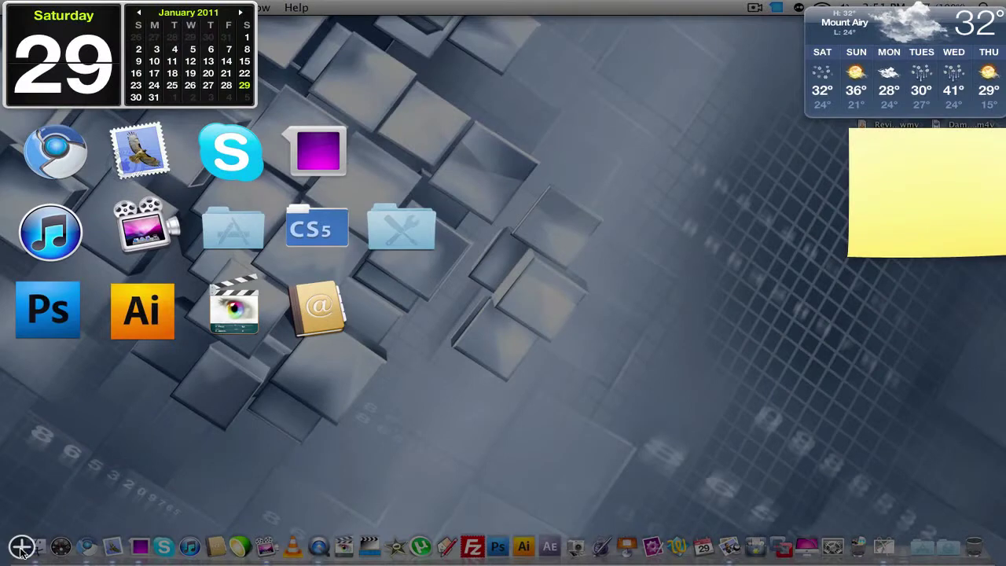
click(22, 547)
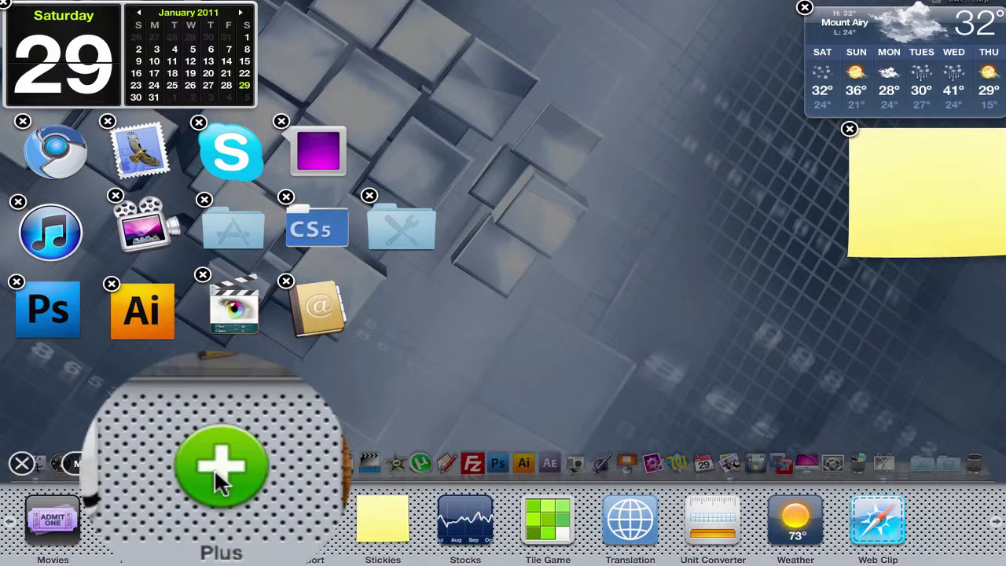
click(217, 515)
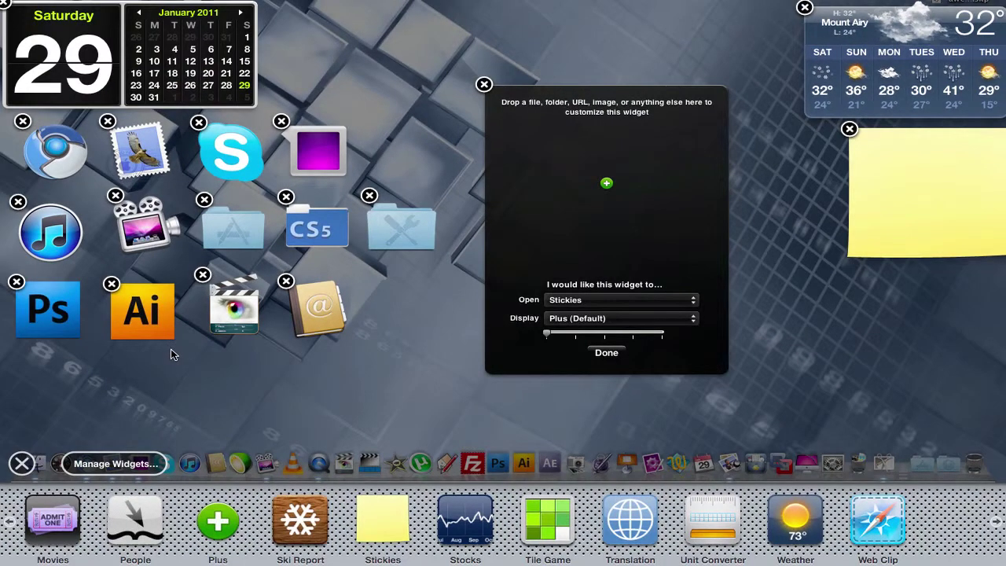
click(21, 462)
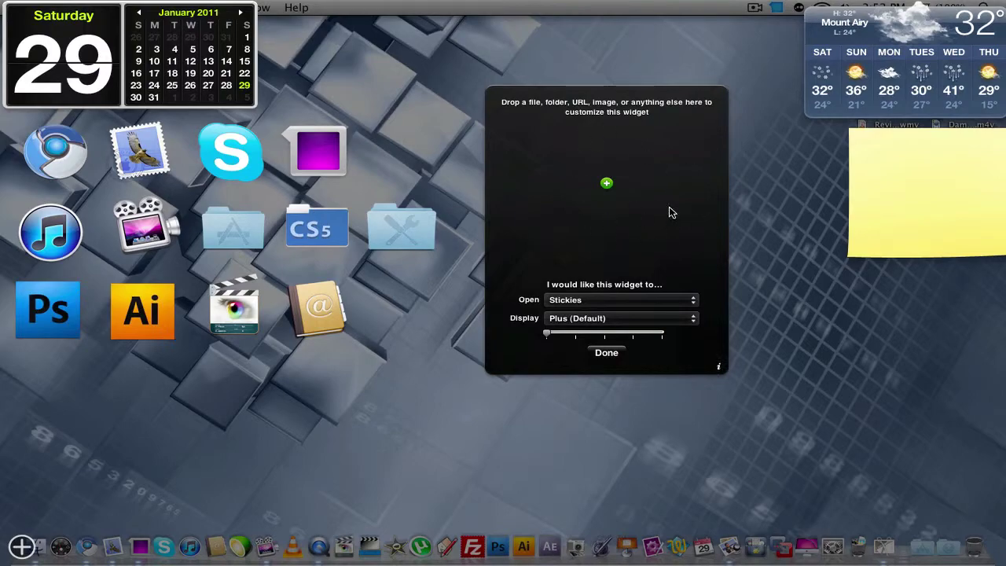
key(F12)
key(F12)
key(F12)
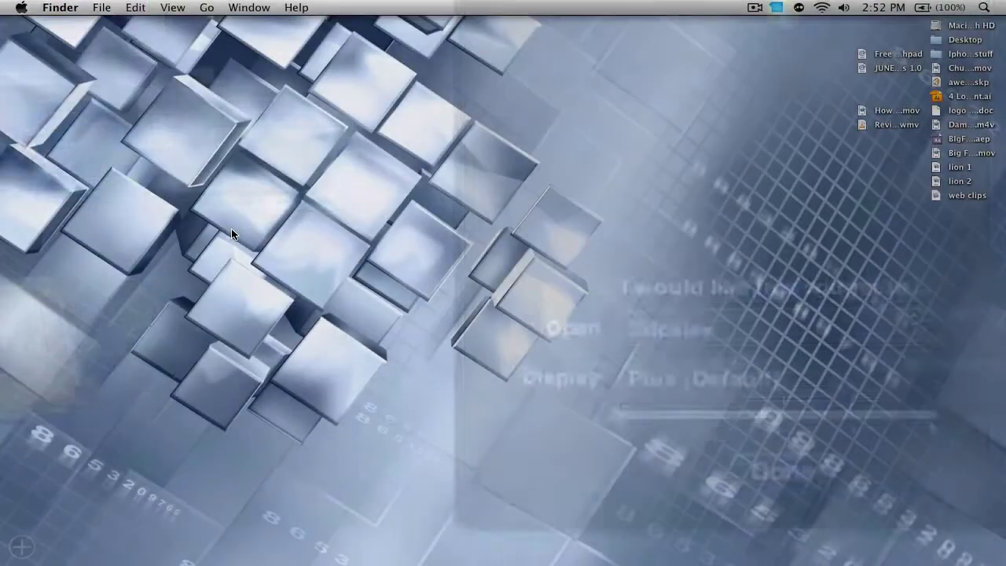
key(F12)
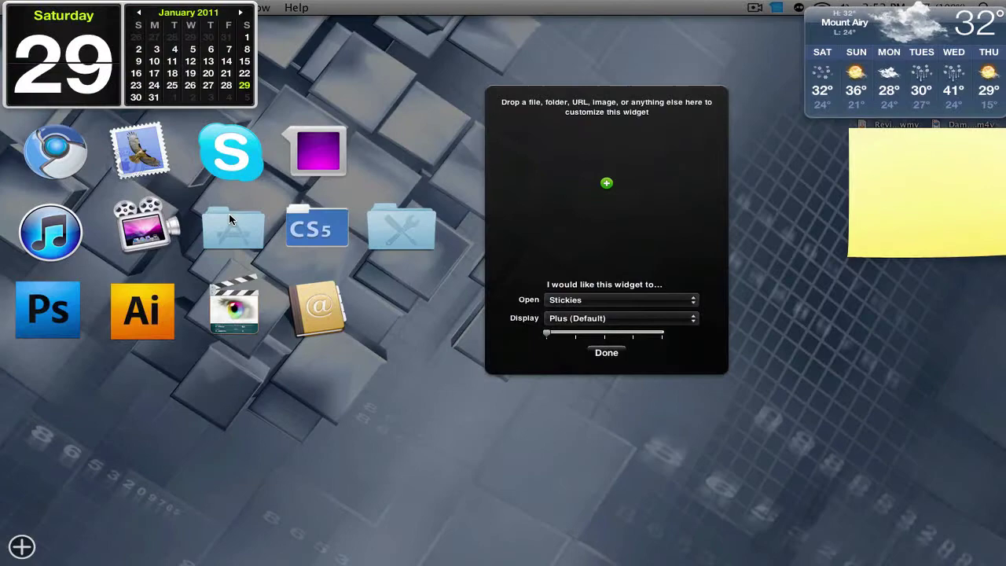
- Assign the iMovie application from the iLife folder in Applications to the Plus widget
key(F12)
key(super+shift+a)
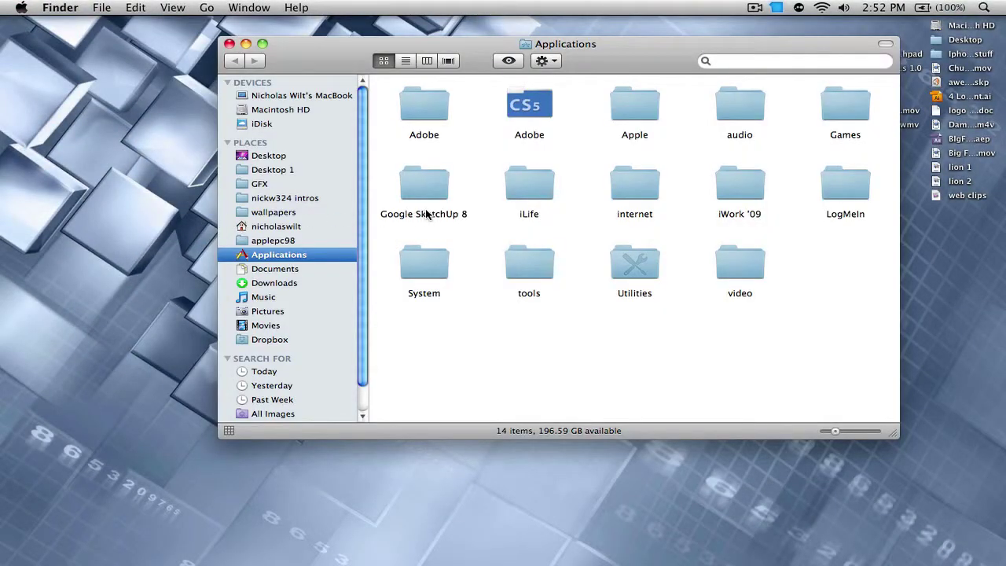
double_click(535, 186)
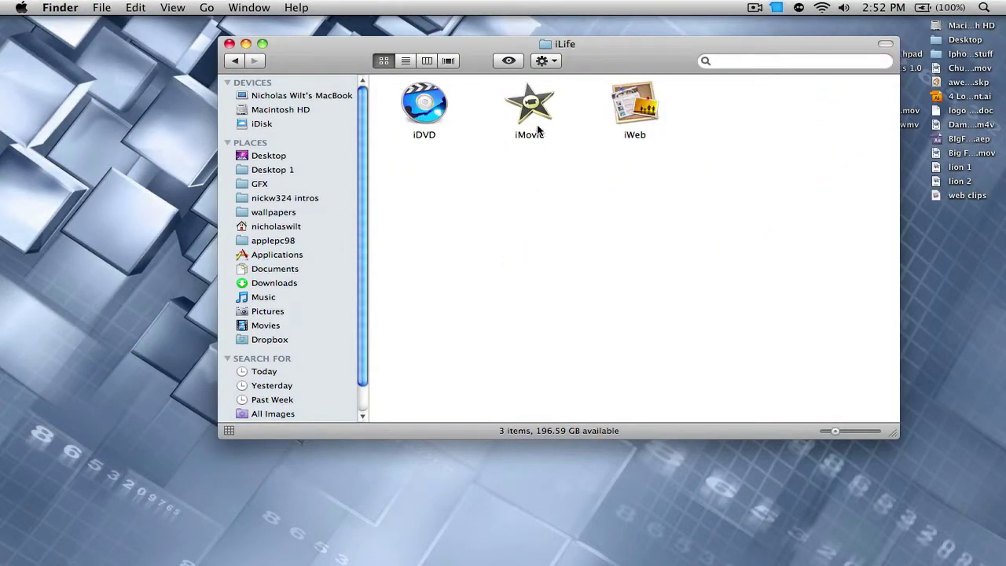
drag(527, 118, 537, 186)
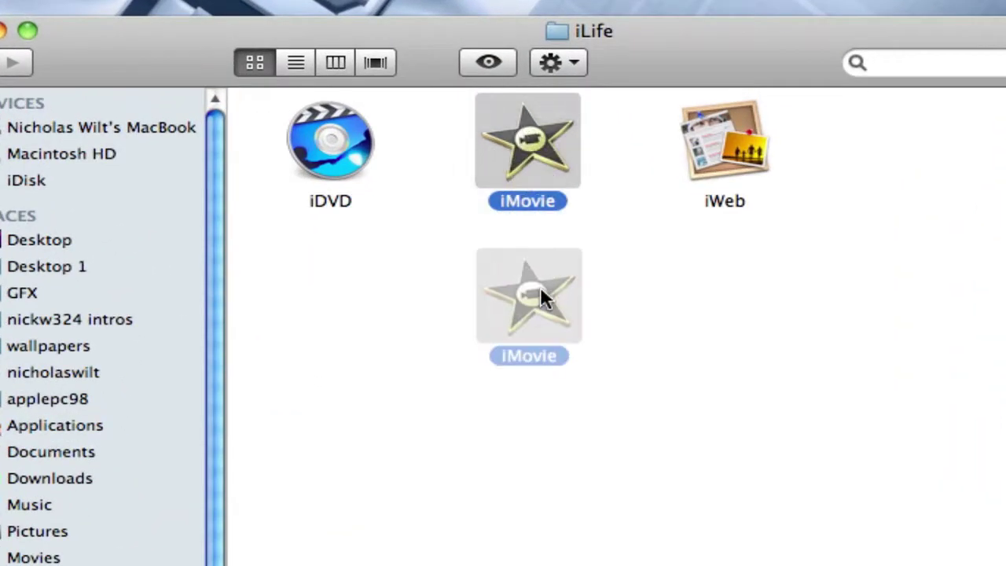
drag(540, 285, 538, 298)
key(F12)
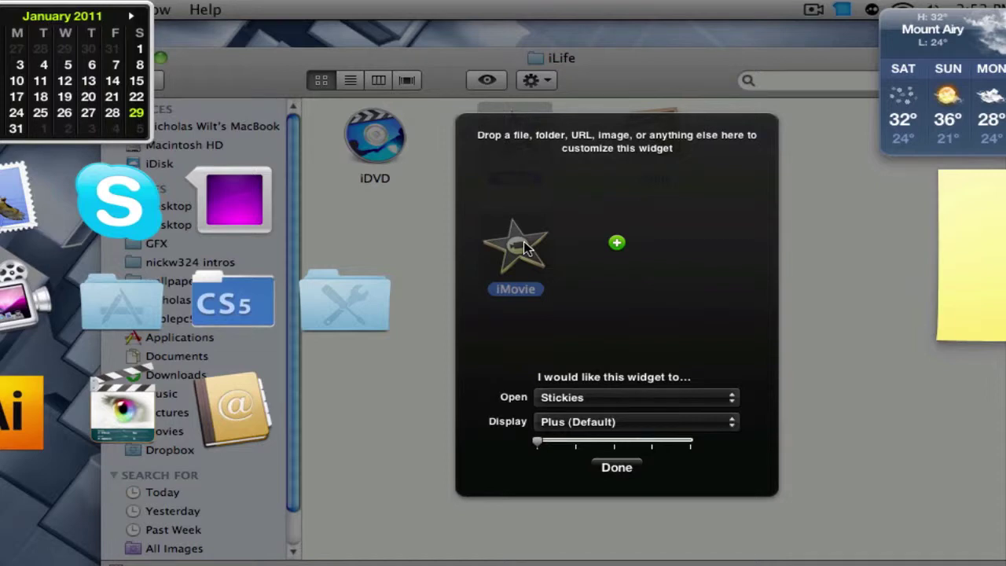
drag(525, 248, 605, 243)
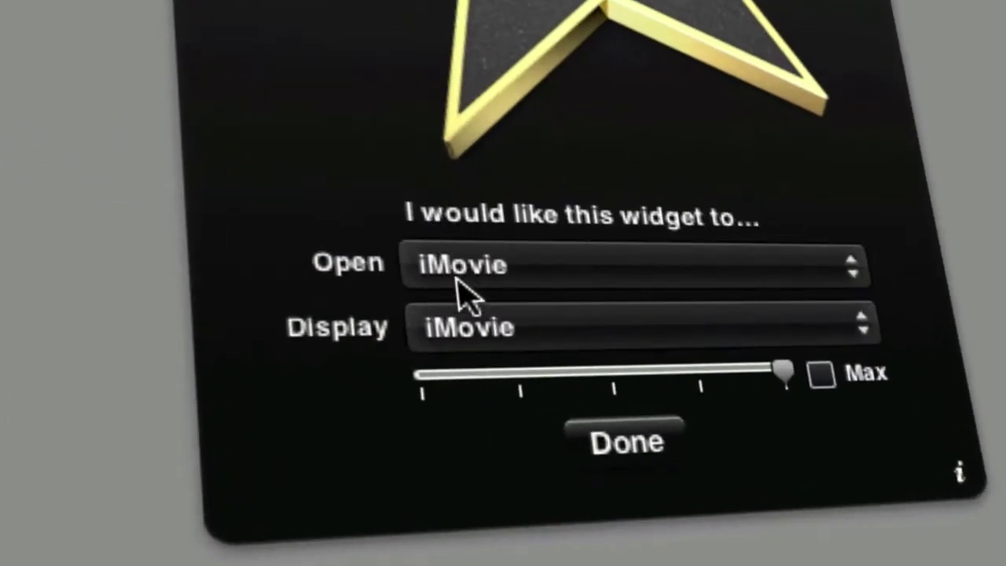
- Check the widget's Open setting, try Plus (Default) as its Display image, and choose iMovie again
click(551, 399)
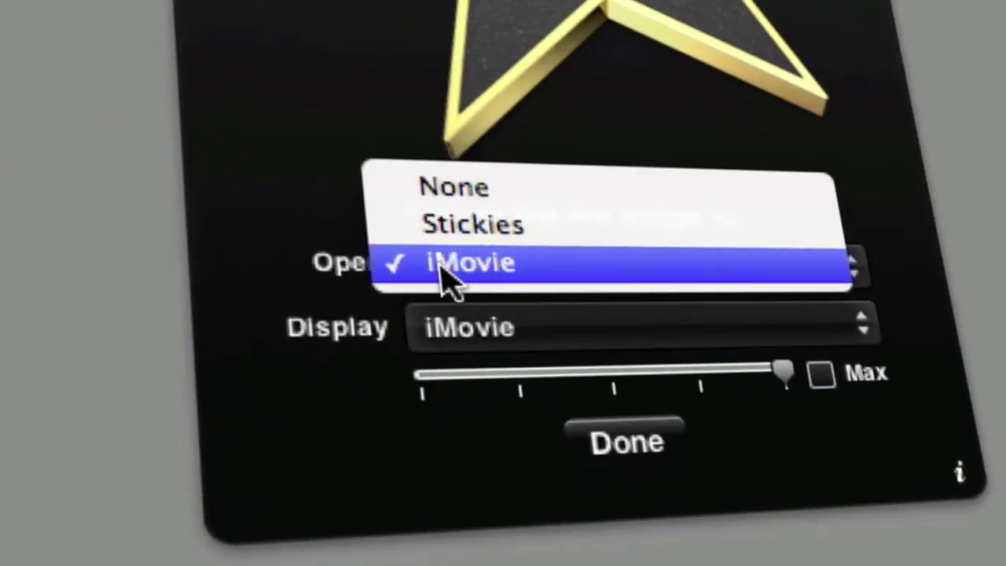
click(444, 268)
click(479, 337)
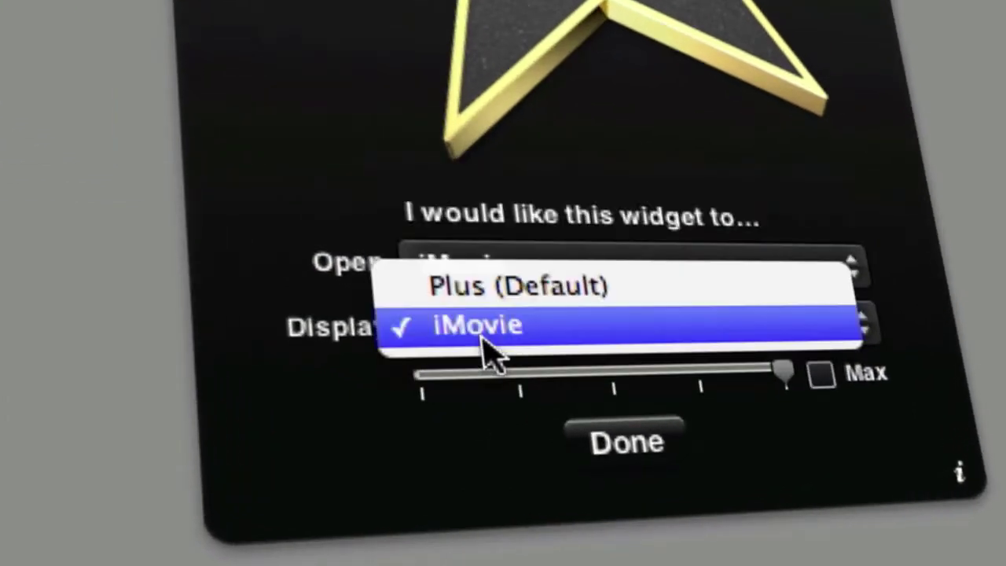
click(482, 288)
click(490, 322)
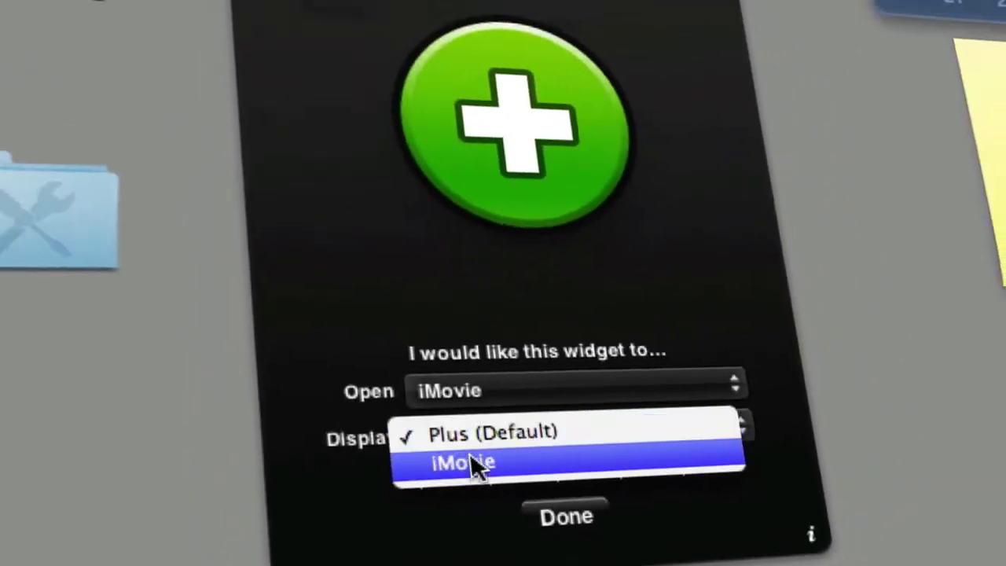
click(494, 358)
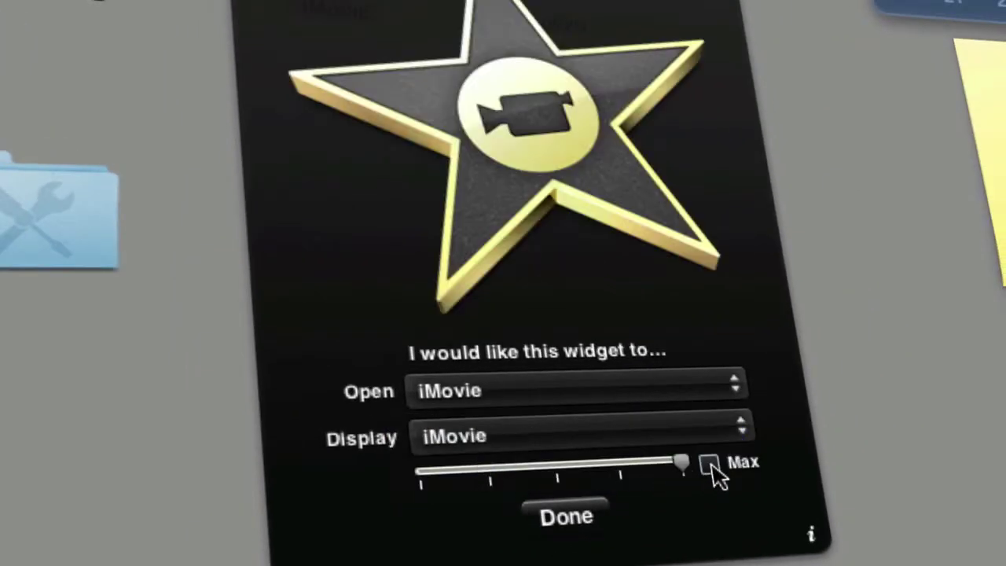
- Shrink the iMovie widget's icon to the second mark on the size scale and finish customizing it
click(710, 465)
click(709, 465)
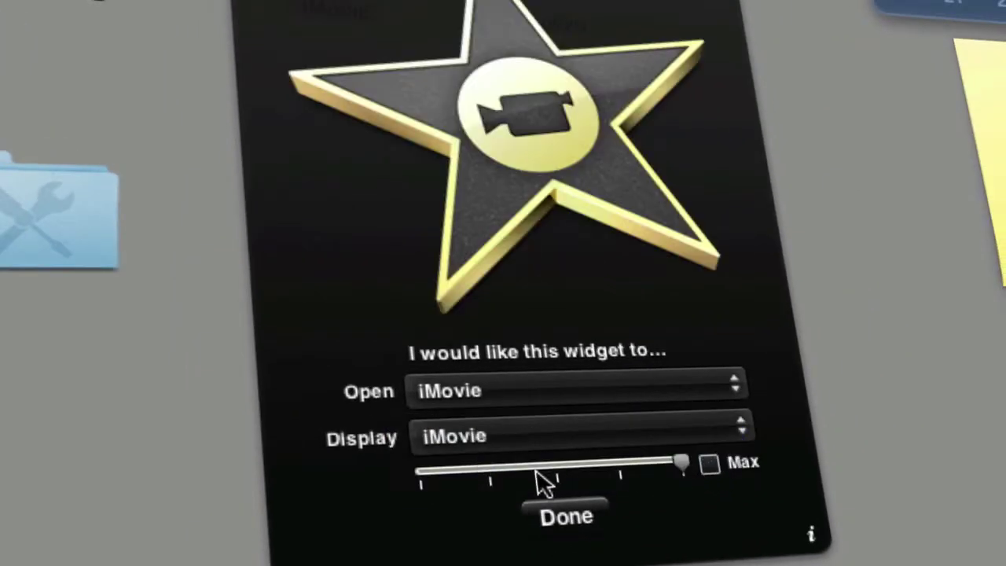
drag(537, 471, 494, 473)
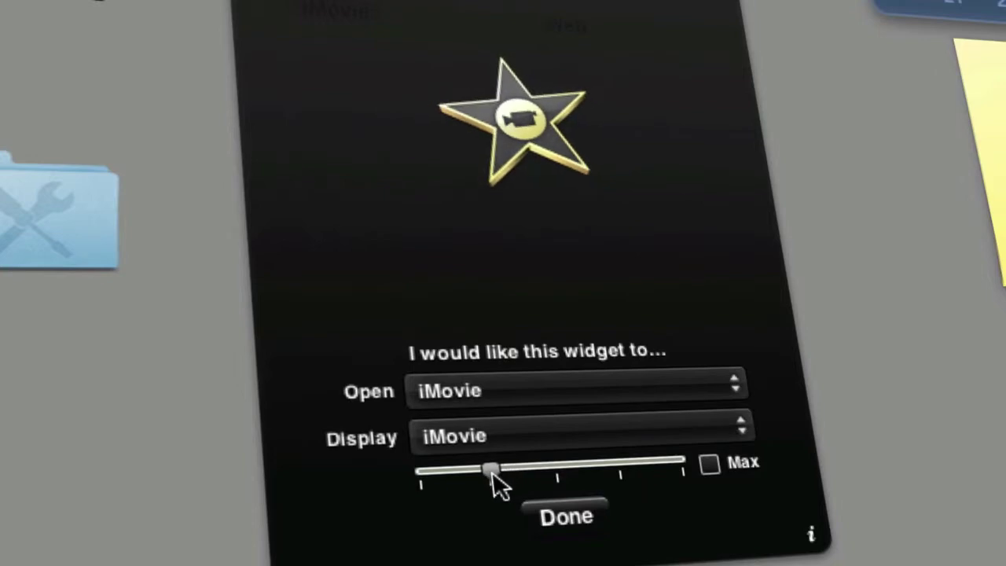
click(559, 516)
key(F12)
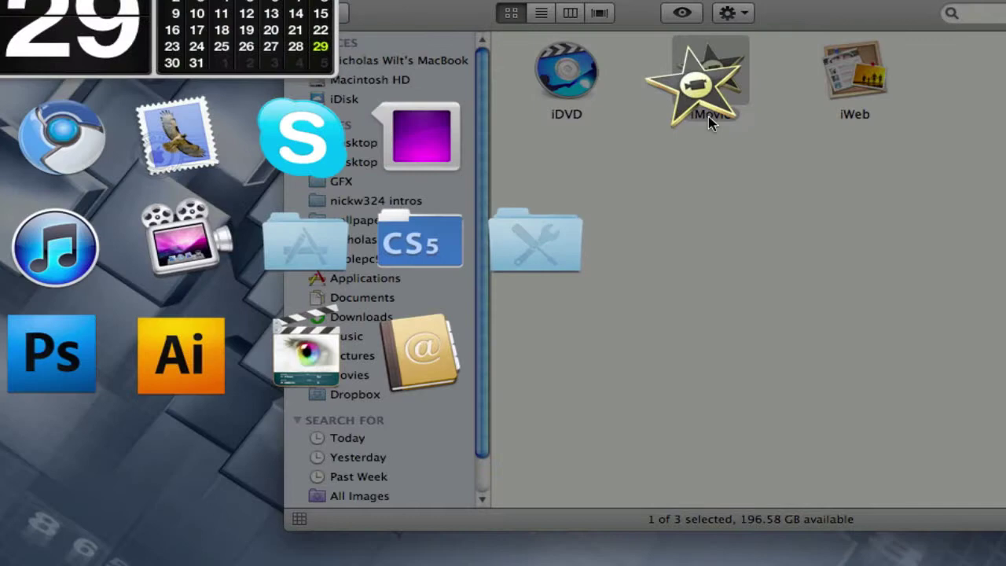
- Place the iMovie widget below the Utilities folder icon, beside the Address Book icon
drag(708, 116, 533, 357)
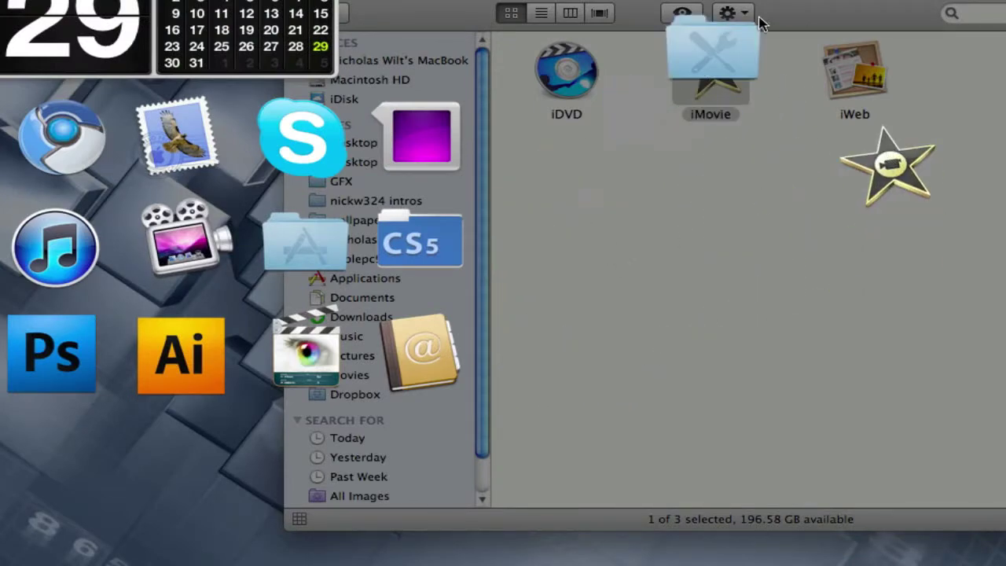
drag(676, 100, 563, 243)
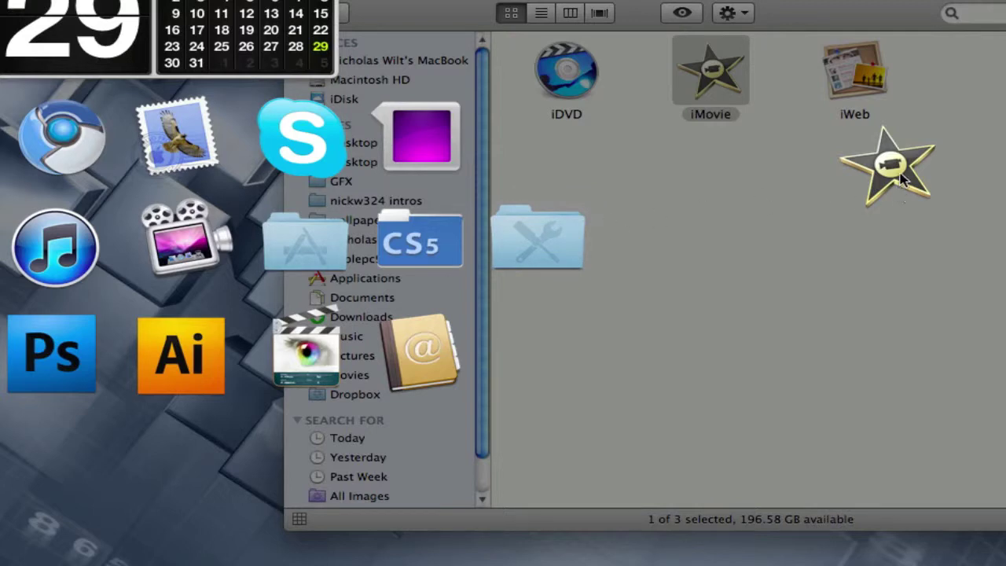
drag(482, 362, 542, 331)
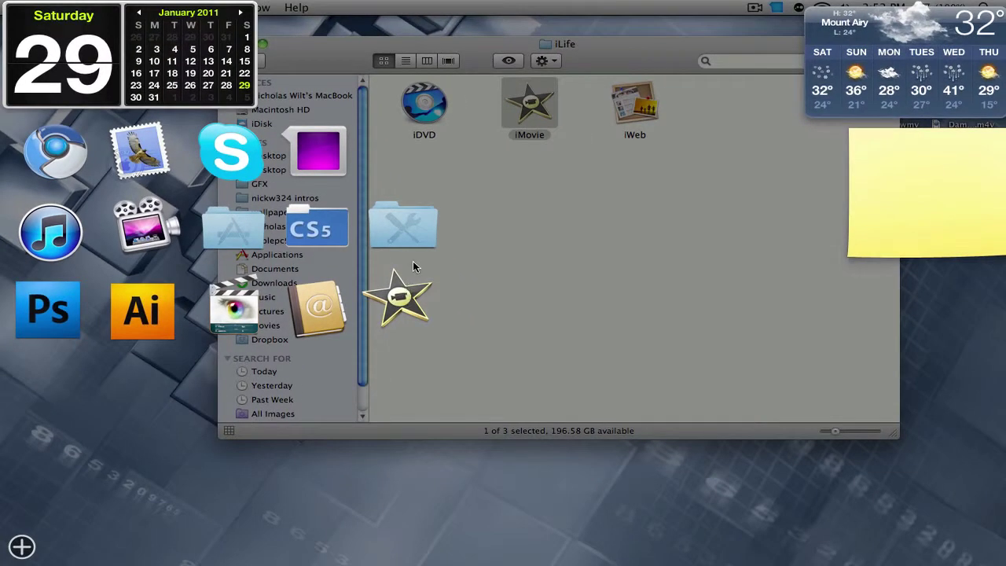
- Test-launch iMovie from its widget, and close both iMovie and the iLife folder window
drag(405, 295, 405, 295)
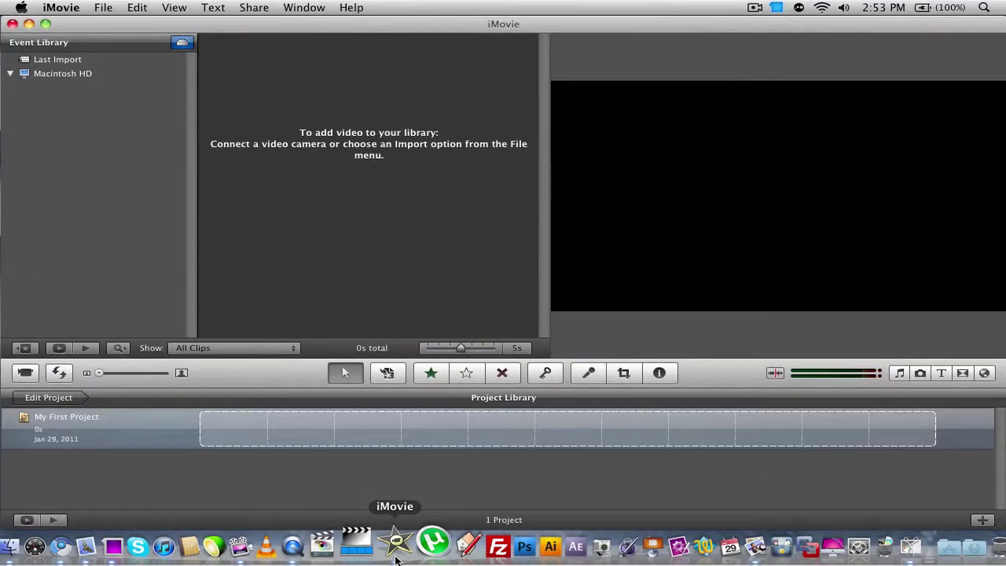
right_click(452, 442)
click(401, 498)
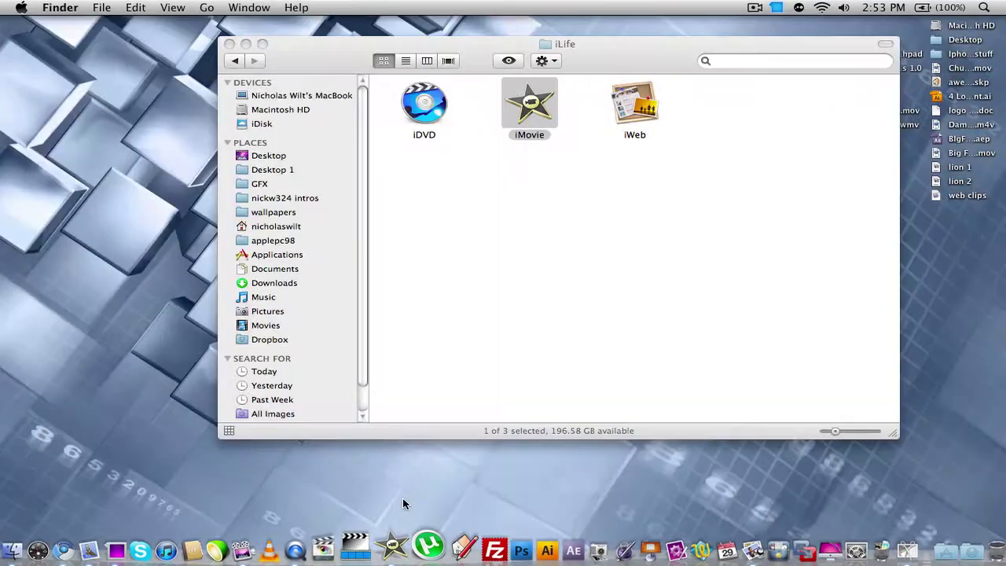
click(230, 44)
- Examine the installed widgets in the Dashboard's widget manager down to the Plus entry
key(F12)
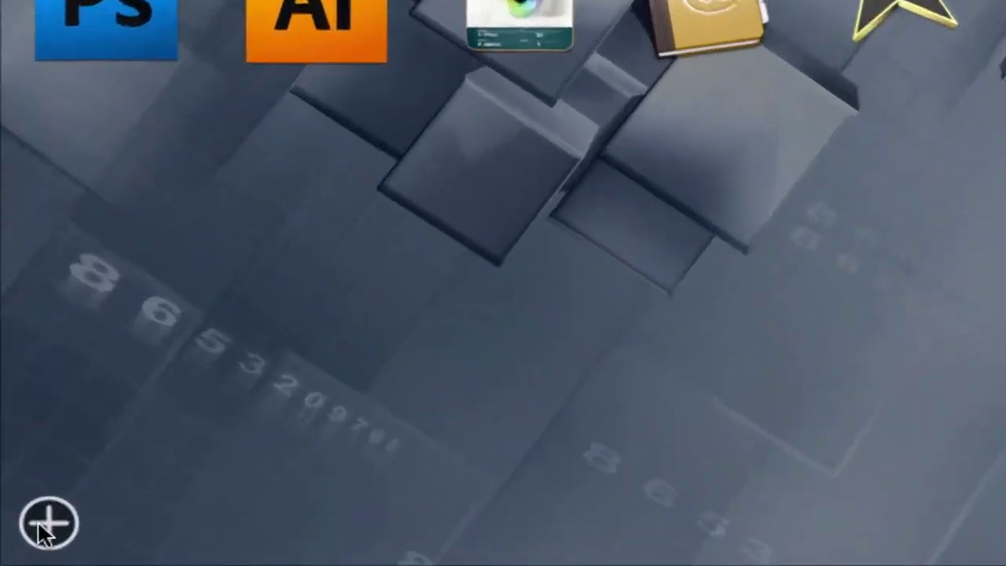
click(22, 546)
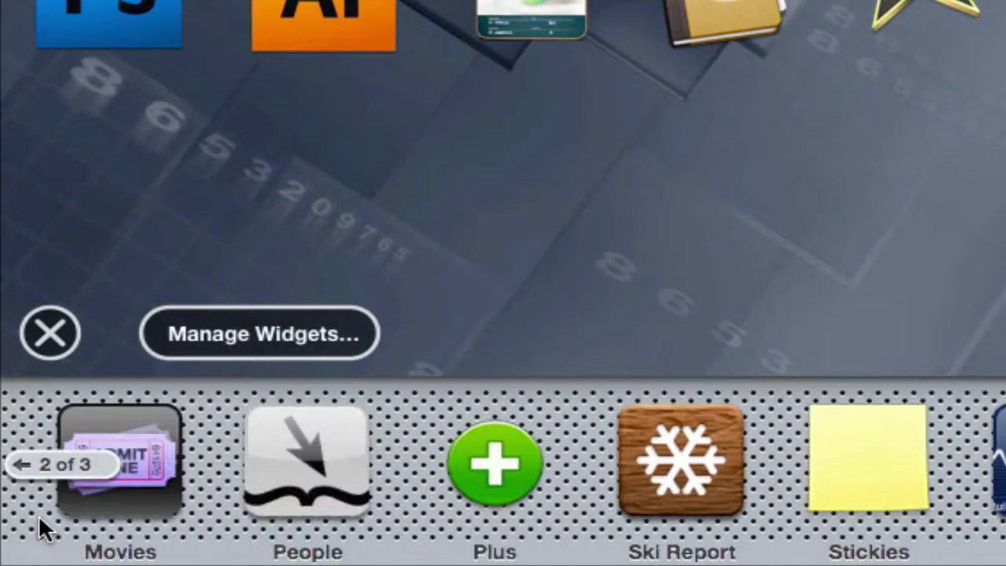
click(230, 341)
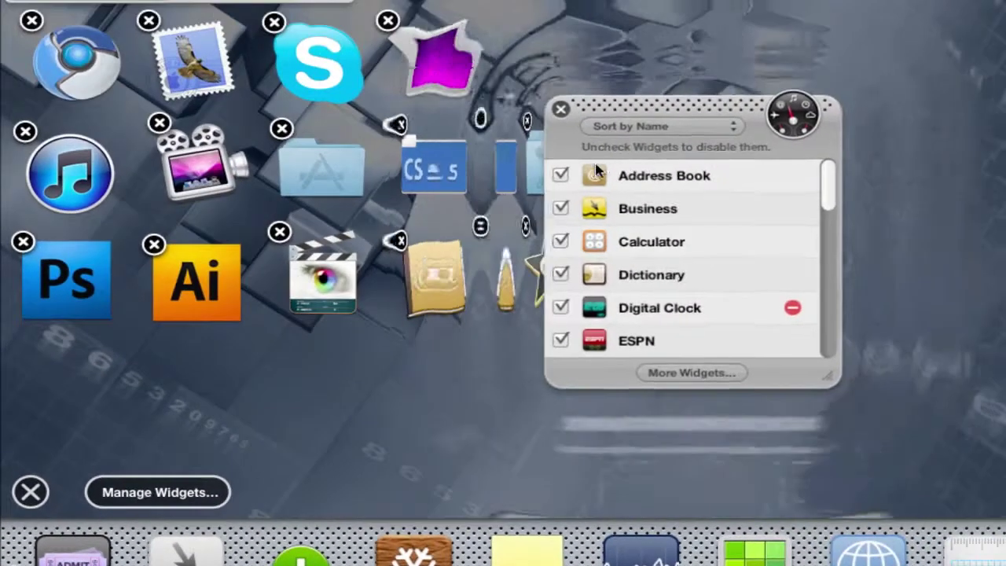
drag(604, 102, 797, 16)
scroll(797, 175, down, 3)
scroll(795, 175, up, 1)
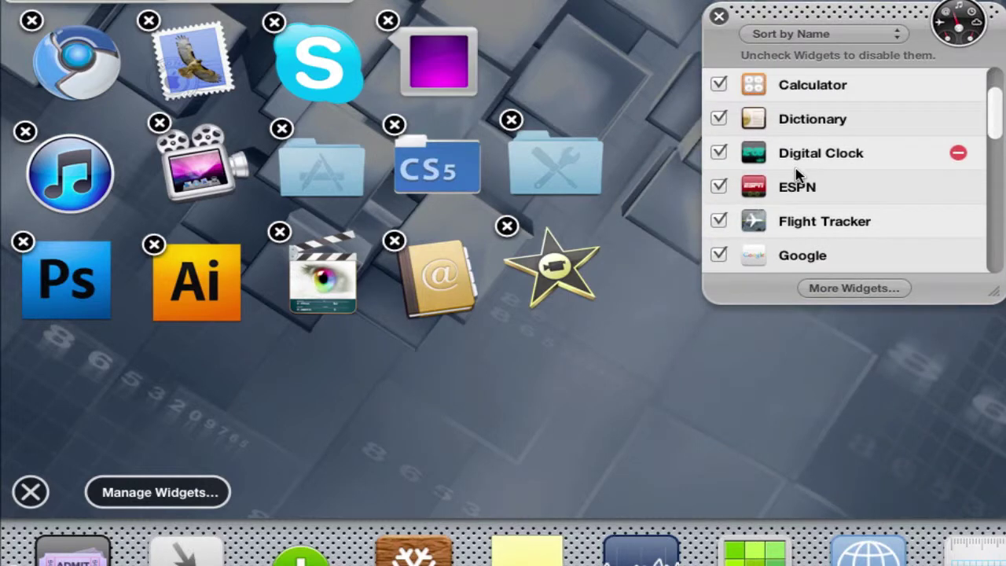
scroll(796, 175, down, 7)
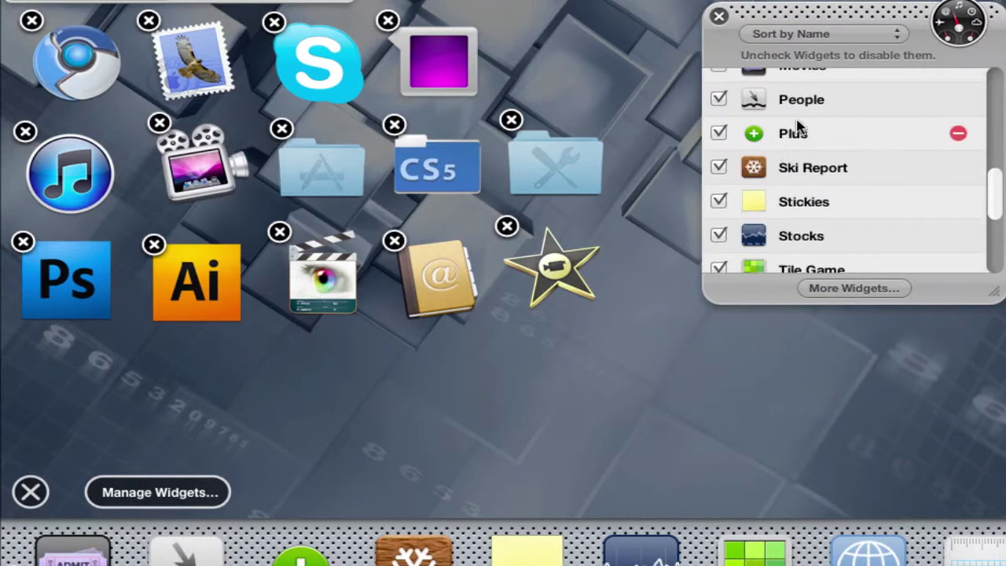
click(718, 17)
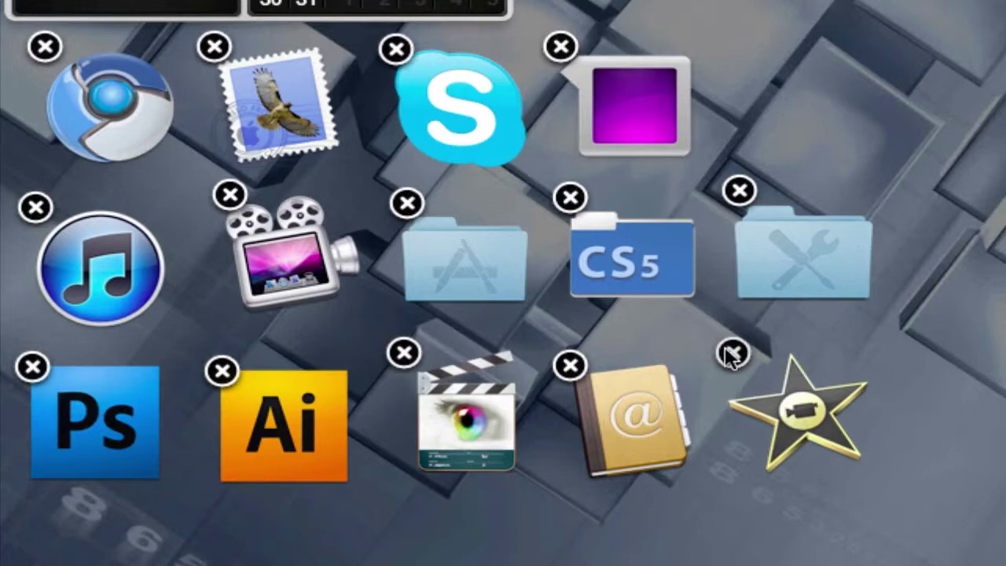
- Remove the iMovie widget from the Dashboard and return to the desktop
click(733, 345)
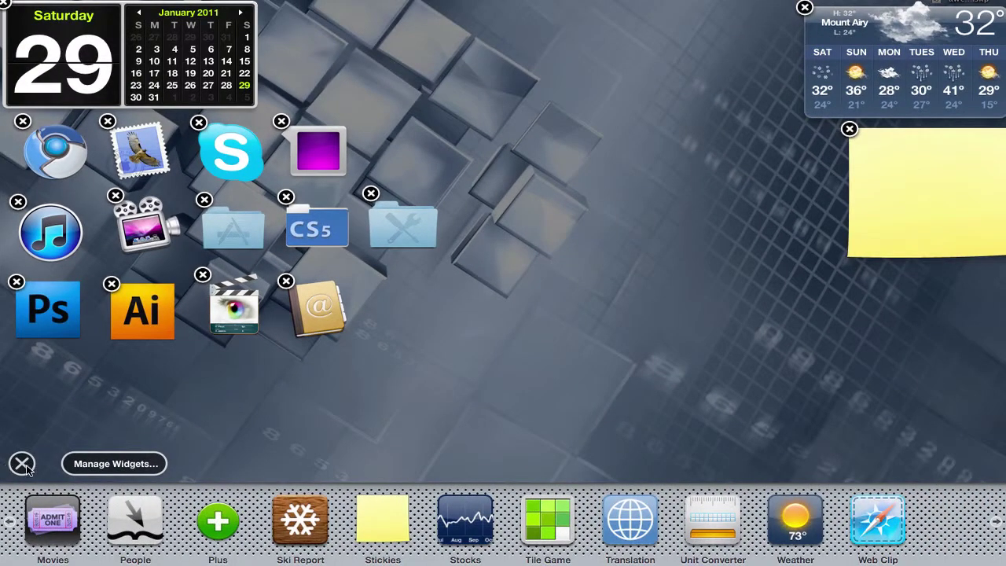
click(25, 466)
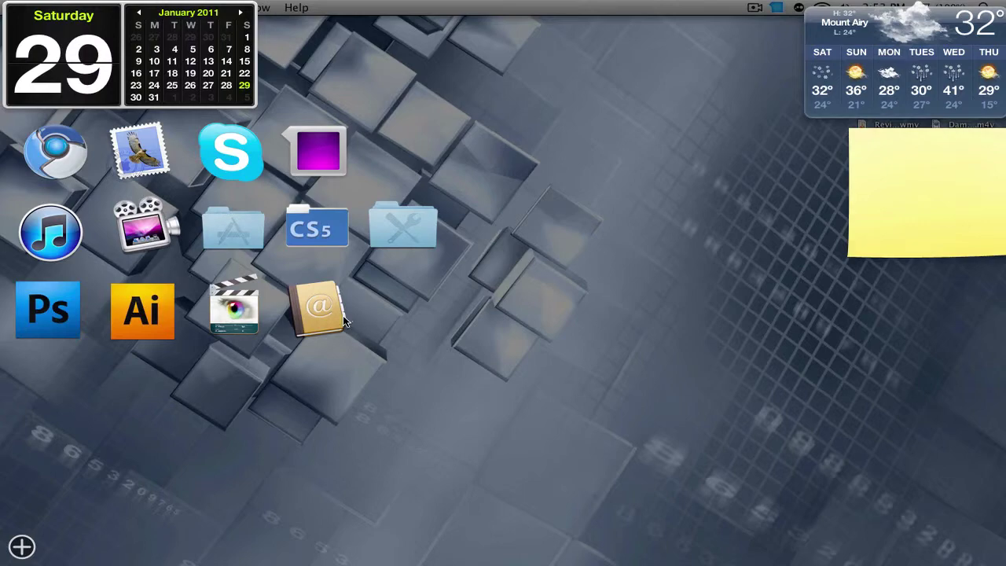
click(350, 327)
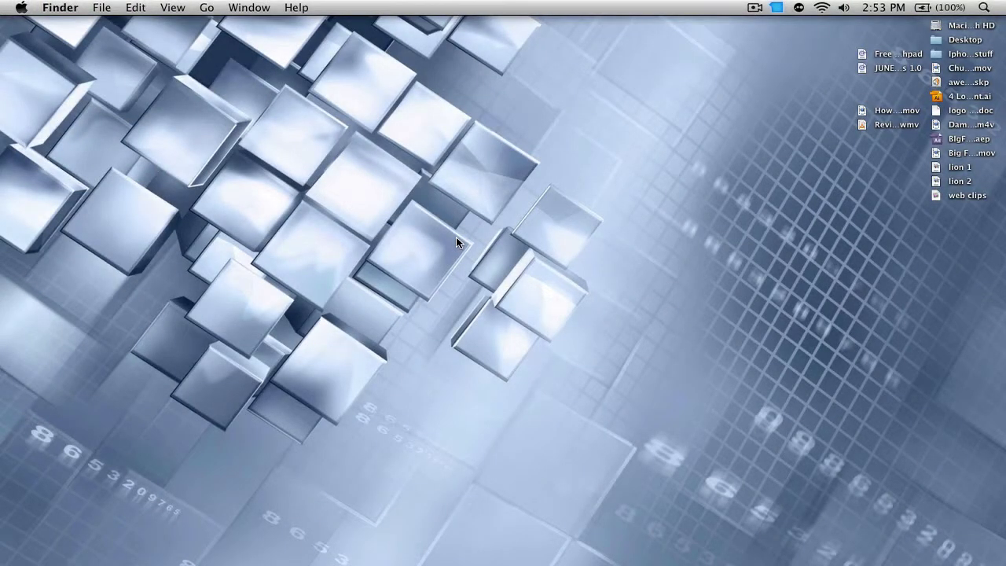
key(F12)
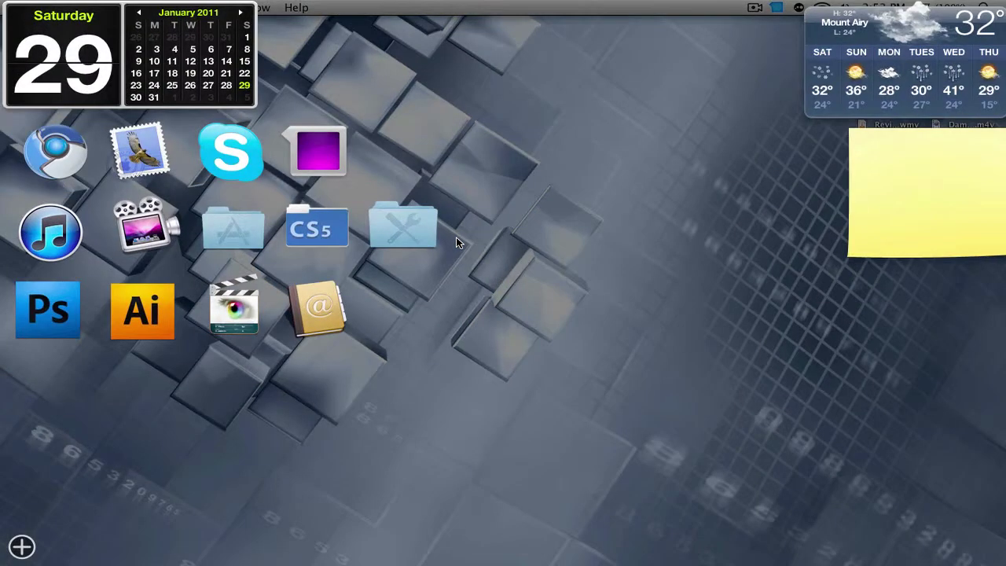
click(199, 187)
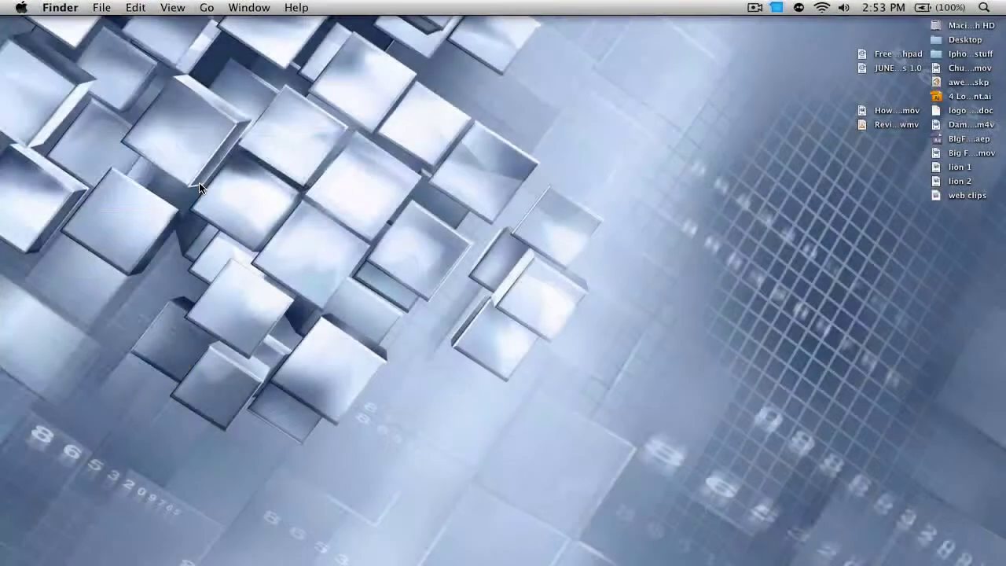